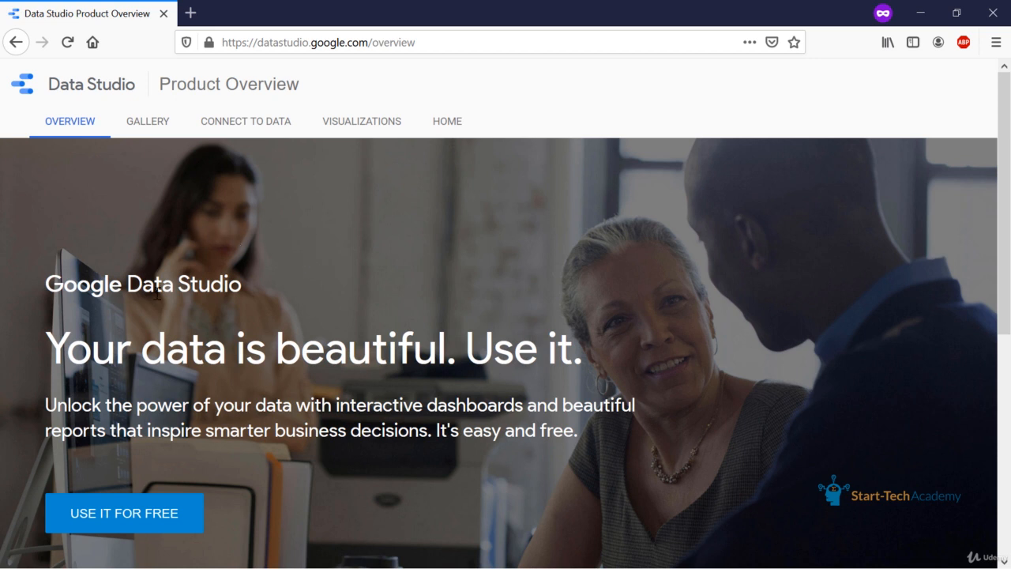
Sign in to Google Data Studio with the account's e-mail address and check which account is active.
click(142, 514)
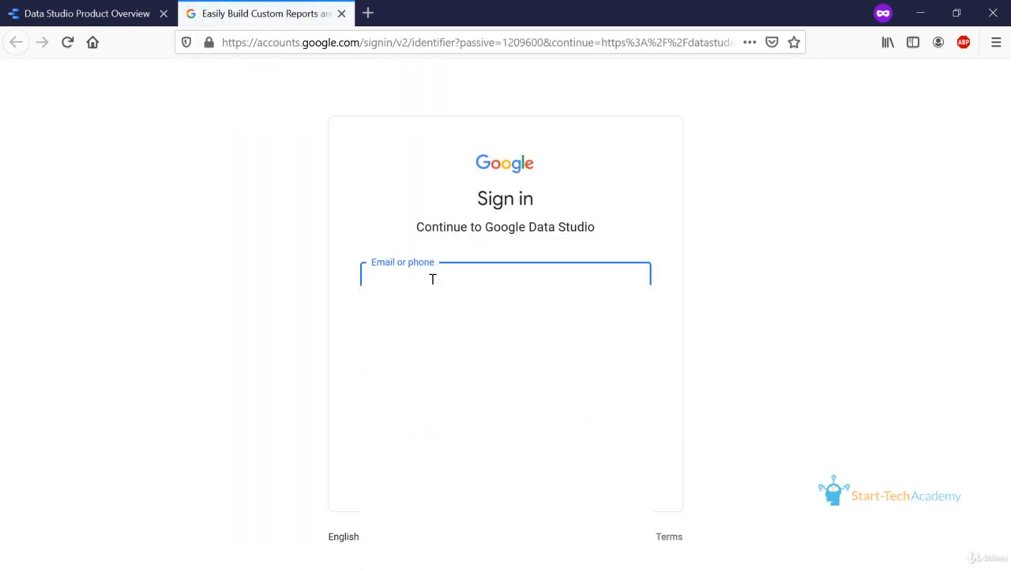
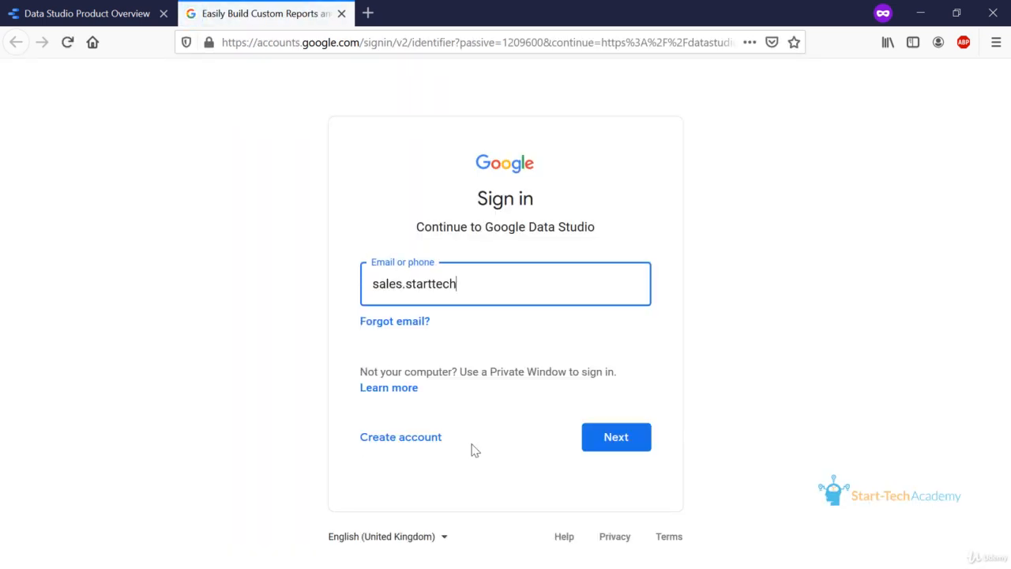
click(605, 449)
click(592, 365)
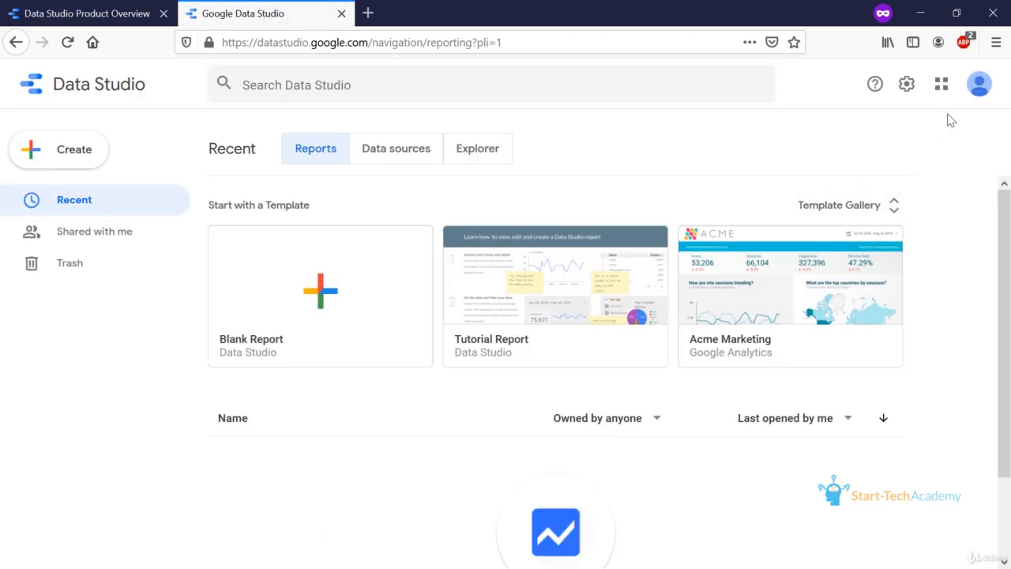
click(981, 93)
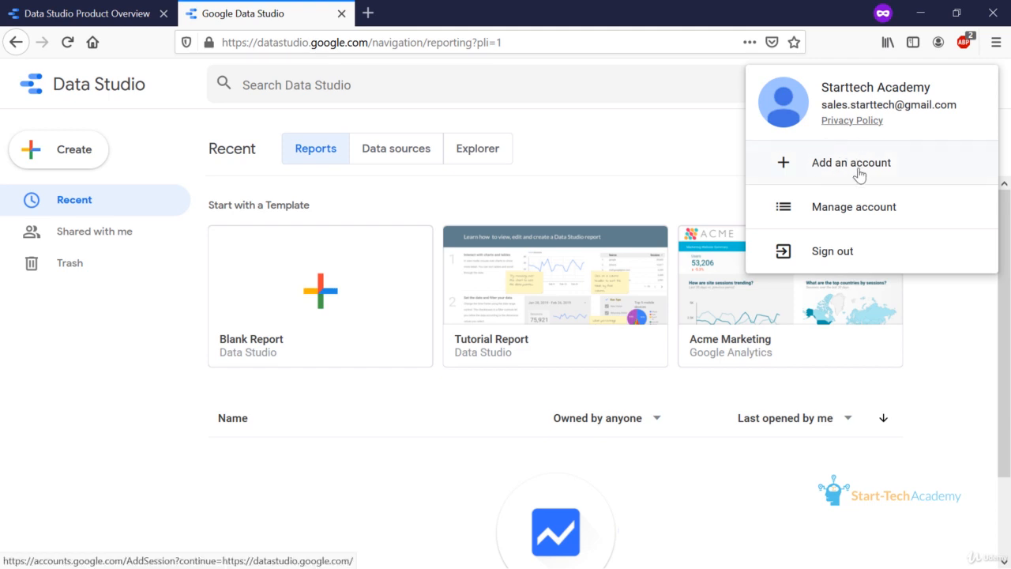
click(712, 158)
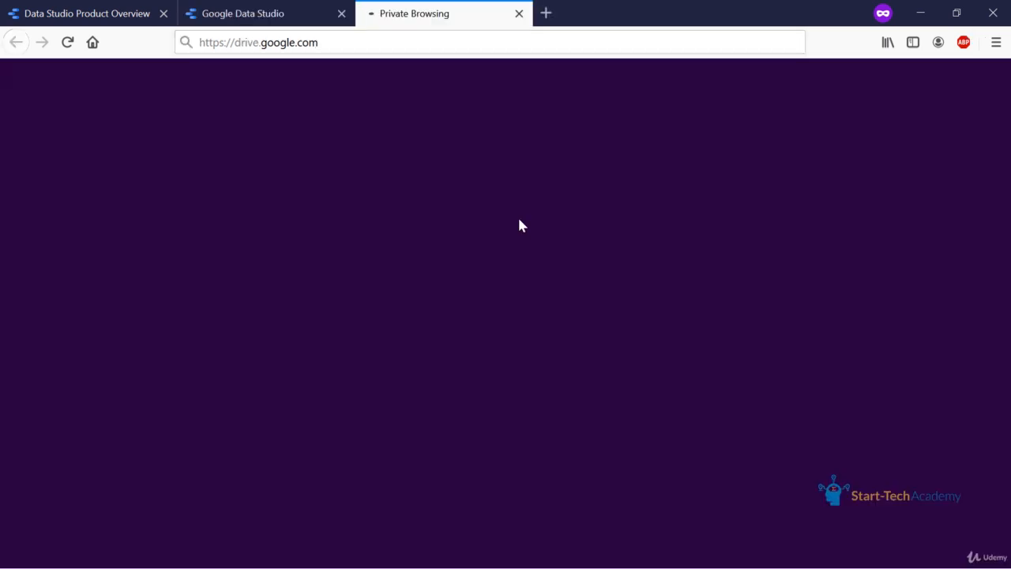
Open Google Drive at drive.google.com and create a blank Google Sheets spreadsheet in My Drive.
key(Return)
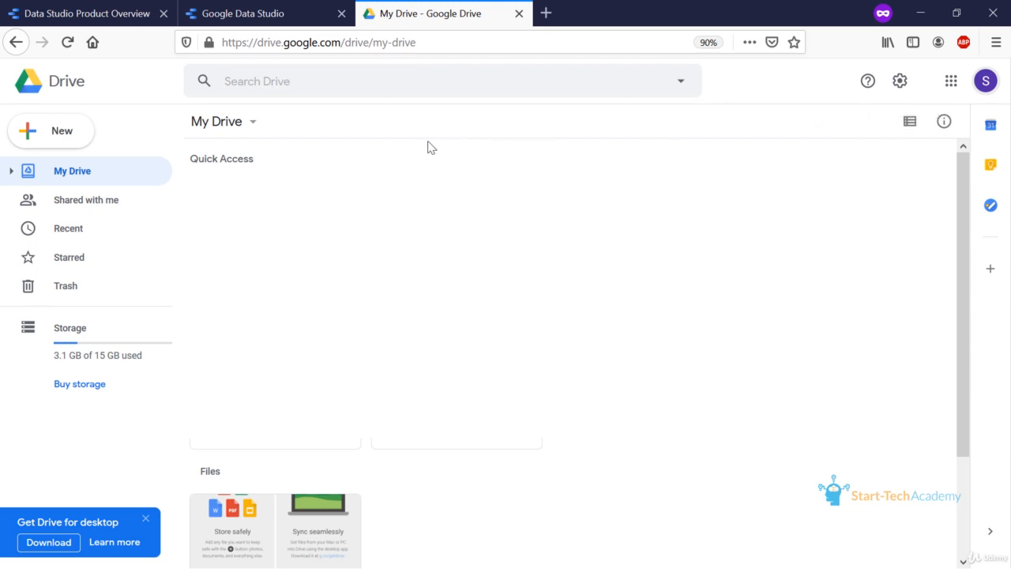
click(247, 130)
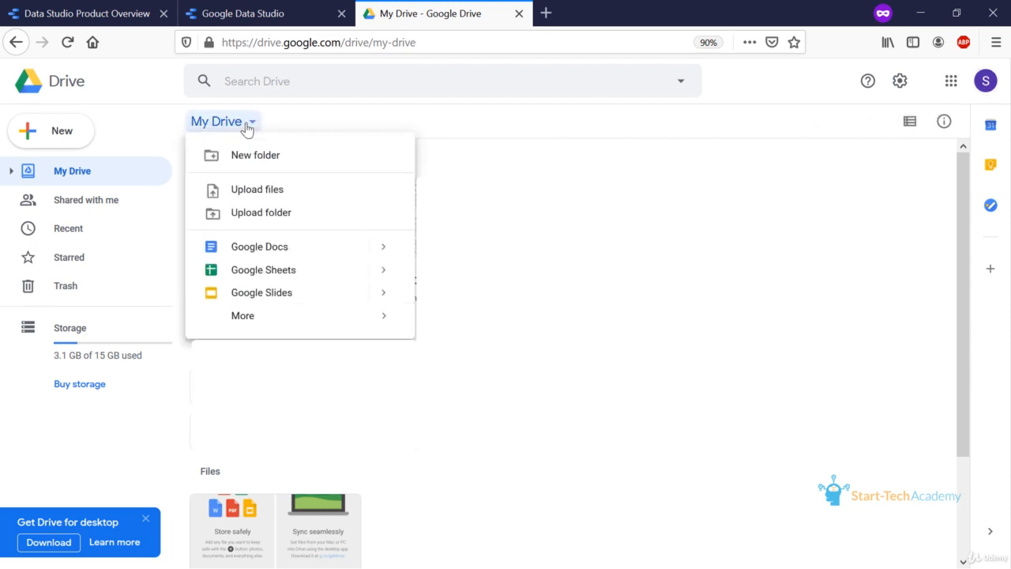
click(318, 273)
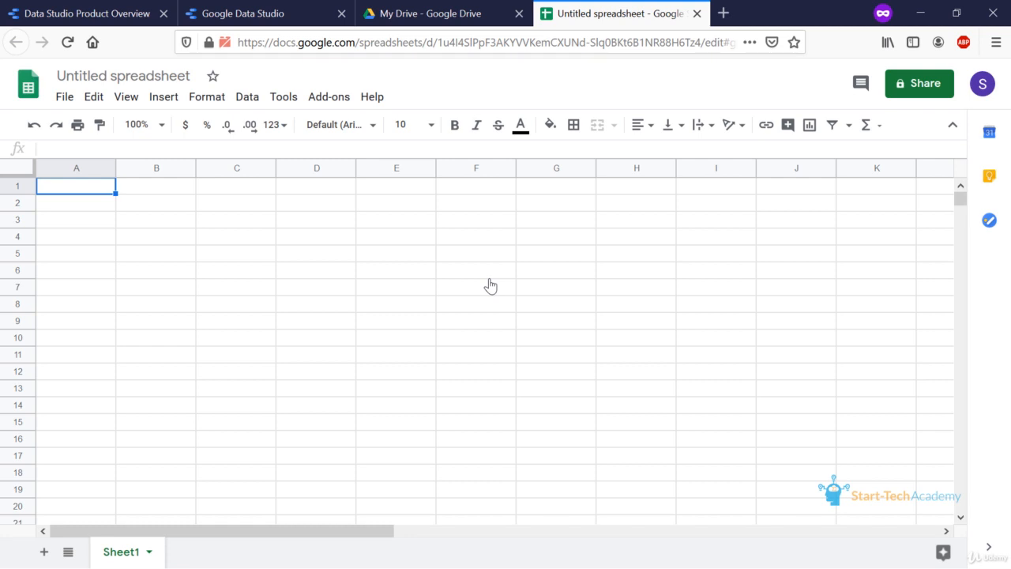
Rename the untitled spreadsheet as "COVID data".
click(167, 73)
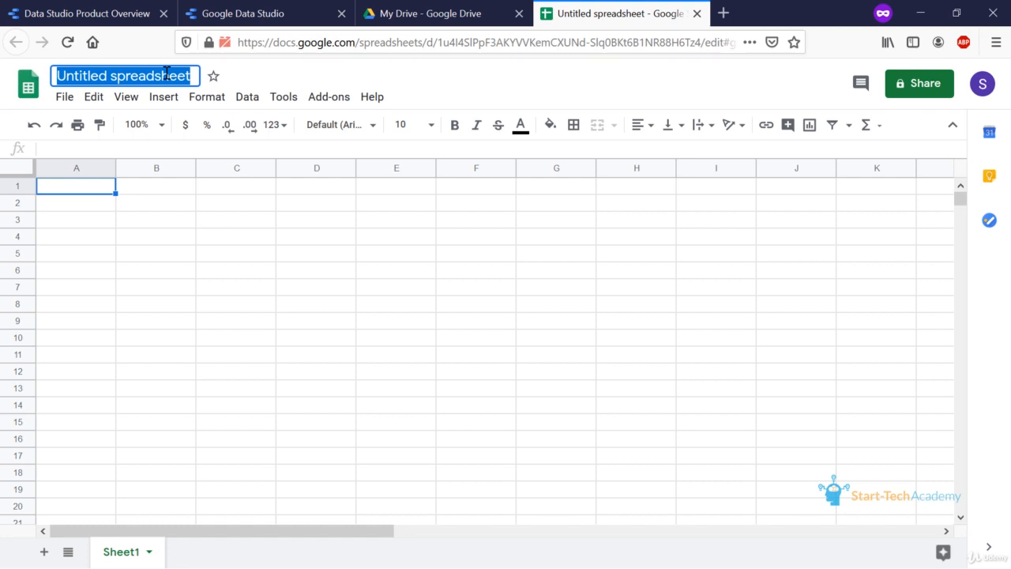
text(COVI)
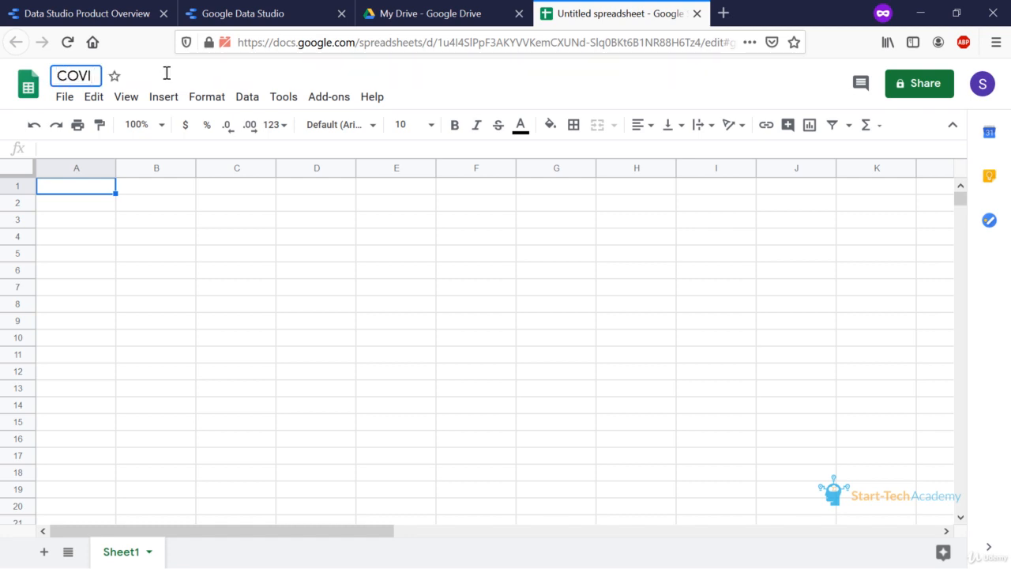
text(D data)
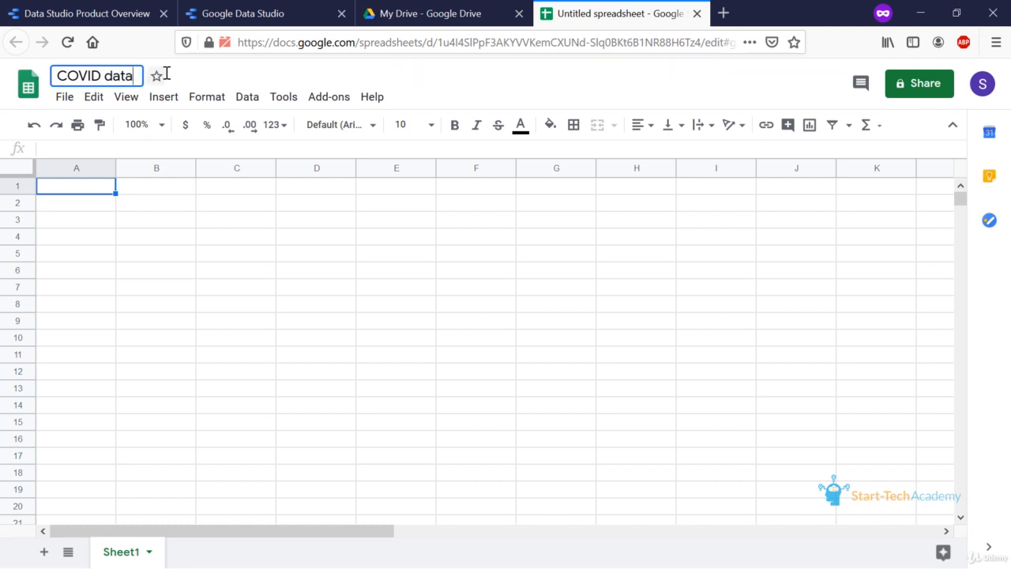
key(Return)
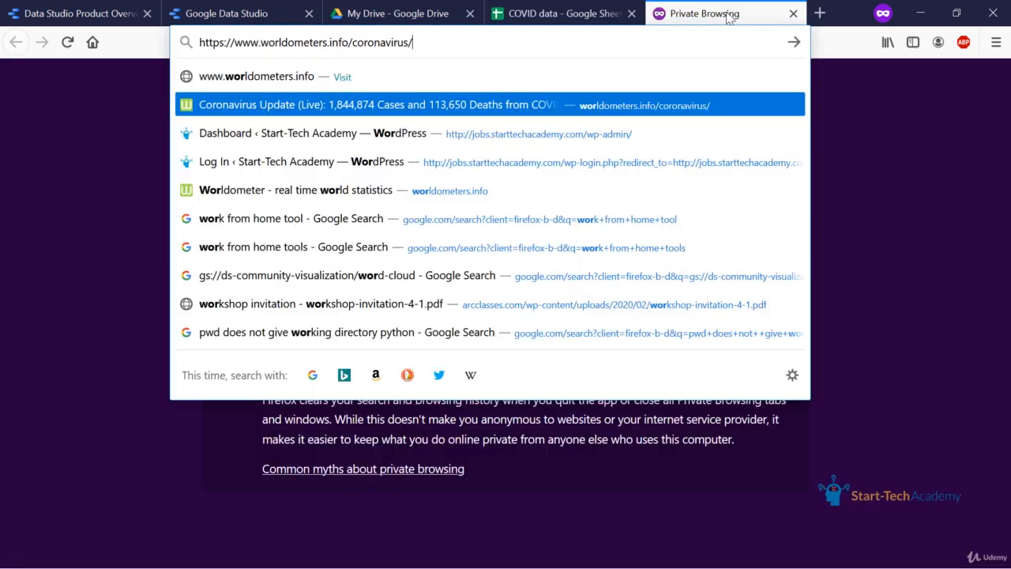
Open the worldometers.info/coronavirus page and bring up its table of cases by country.
key(Return)
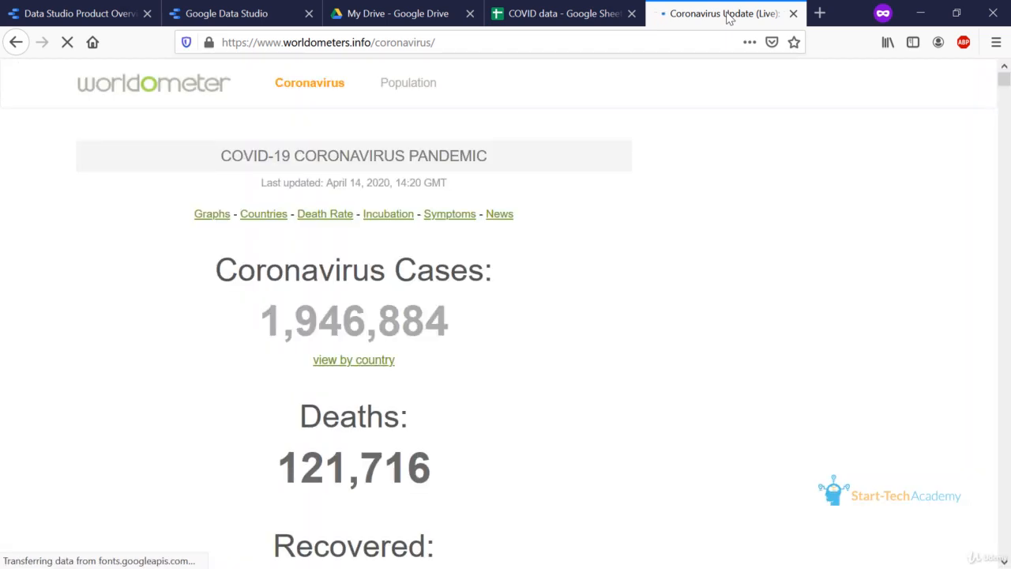
scroll(744, 393, down, 15)
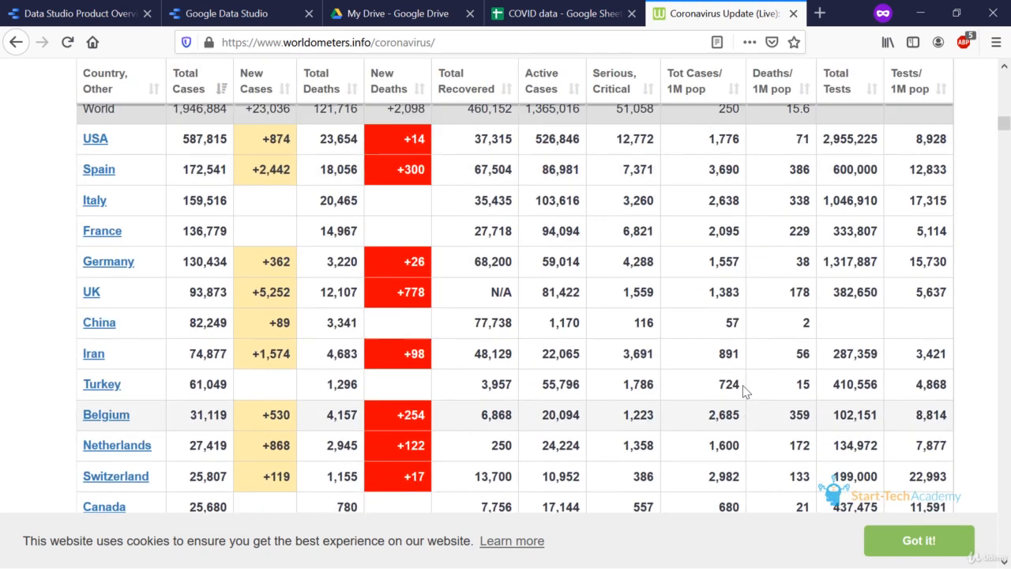
scroll(745, 393, up, 3)
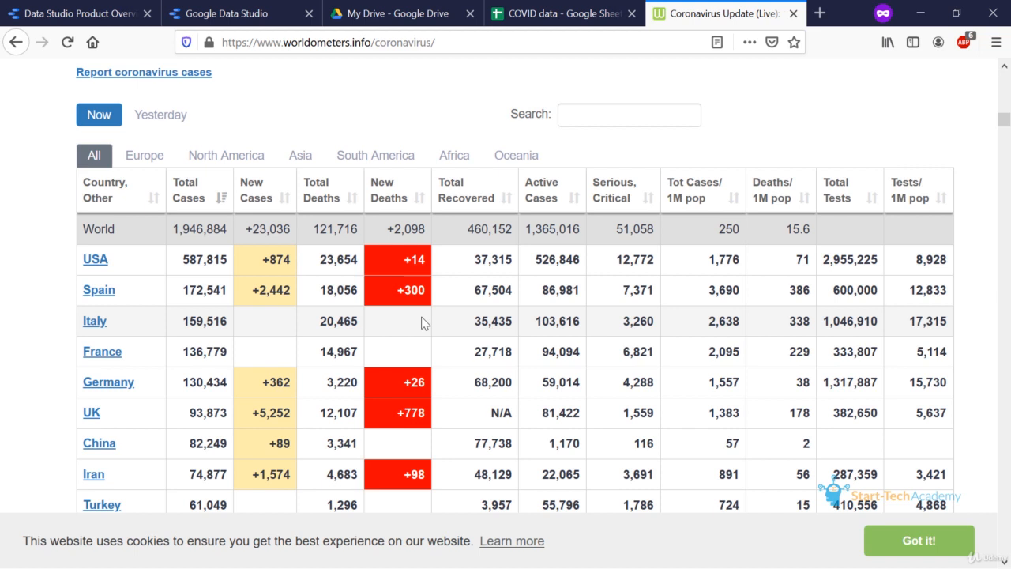
Return to the COVID data spreadsheet and start an IMPORTHTML formula in cell A1, opening the quotation mark for the URL.
click(563, 14)
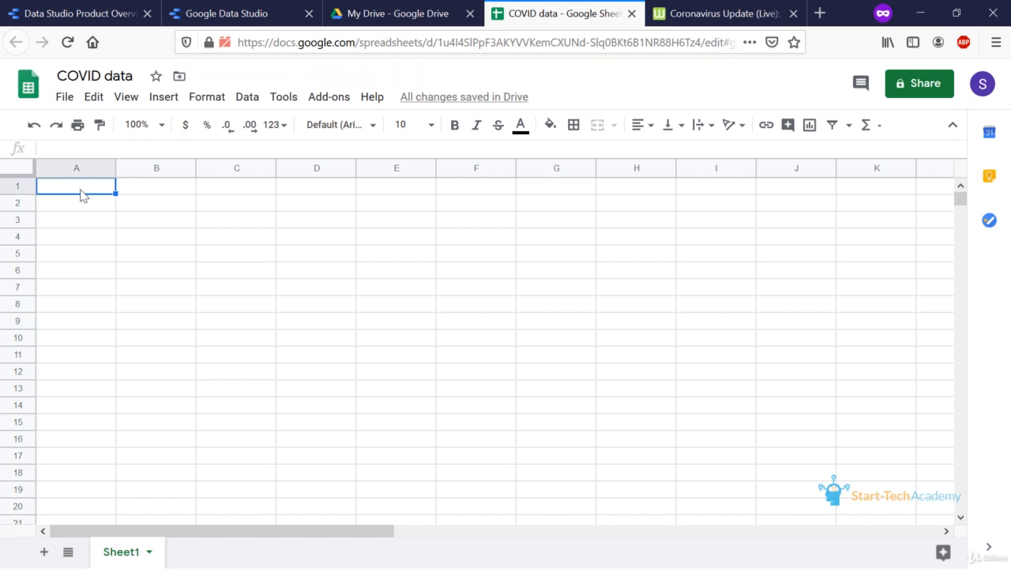
text(=)
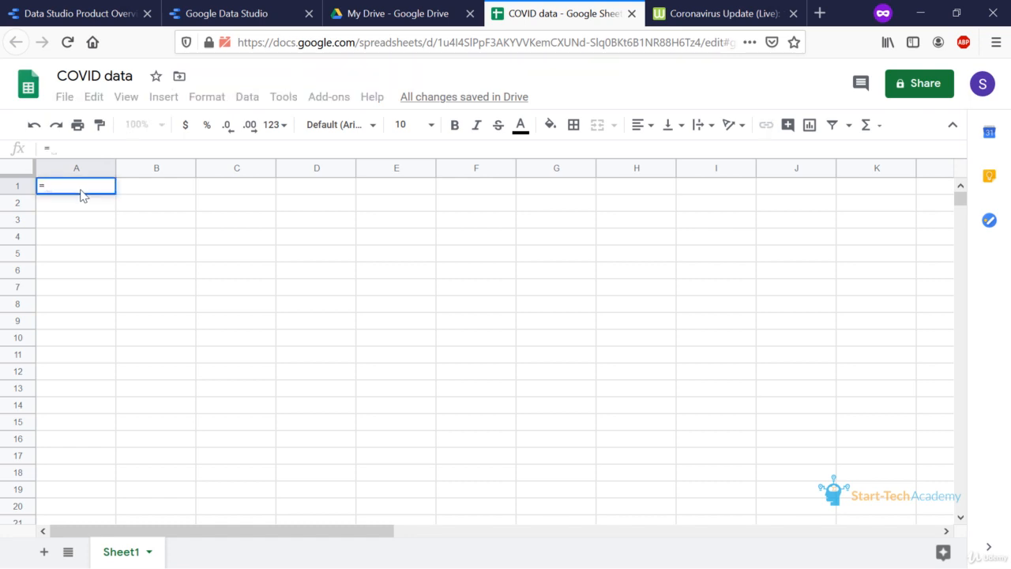
text(impo)
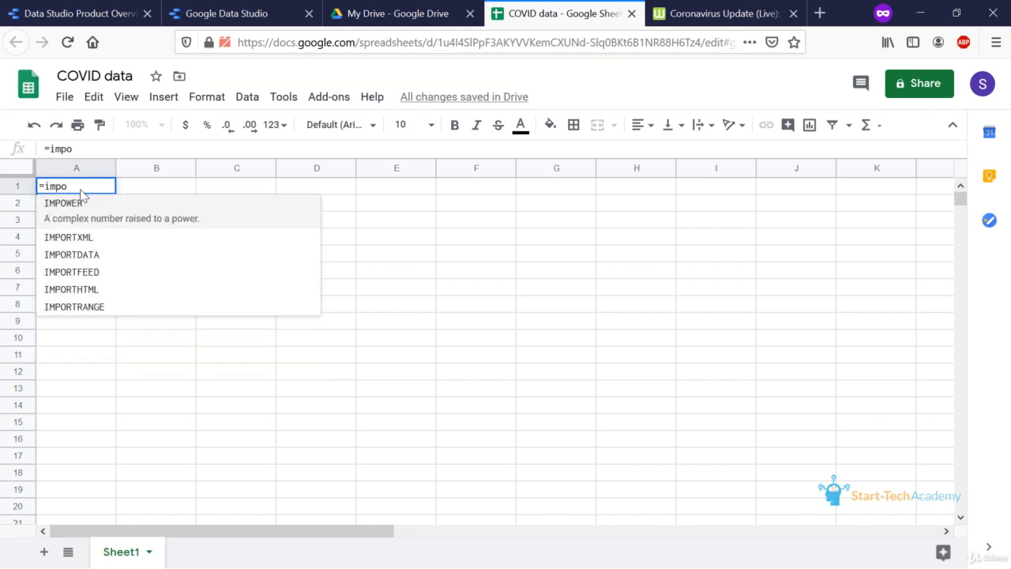
text(rtht)
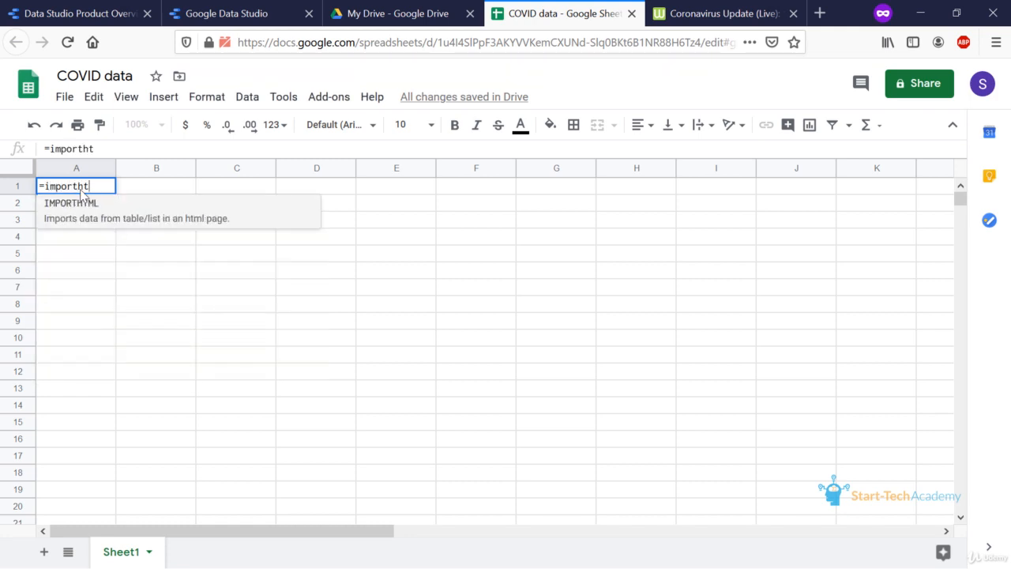
key(Tab)
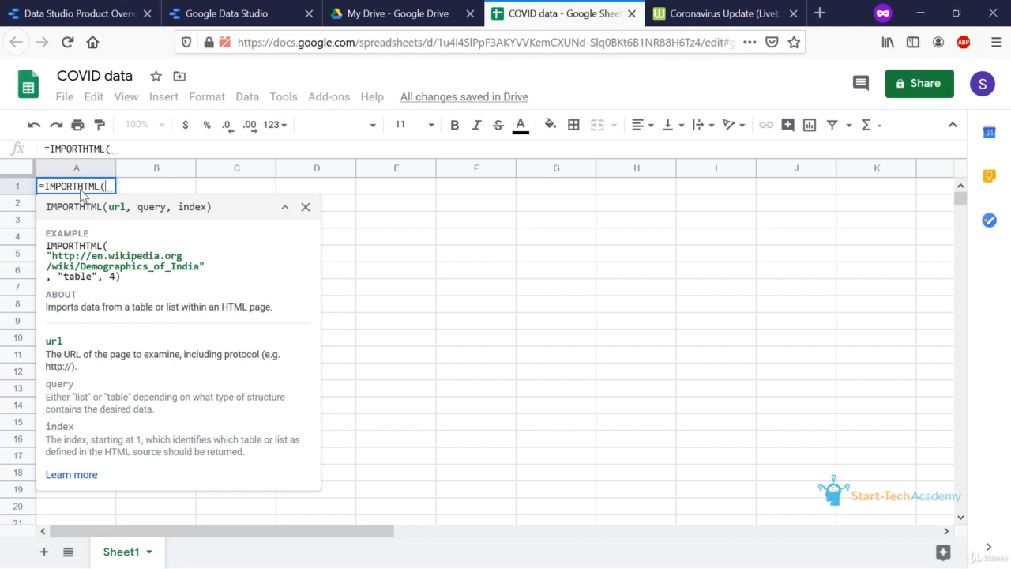
text(")
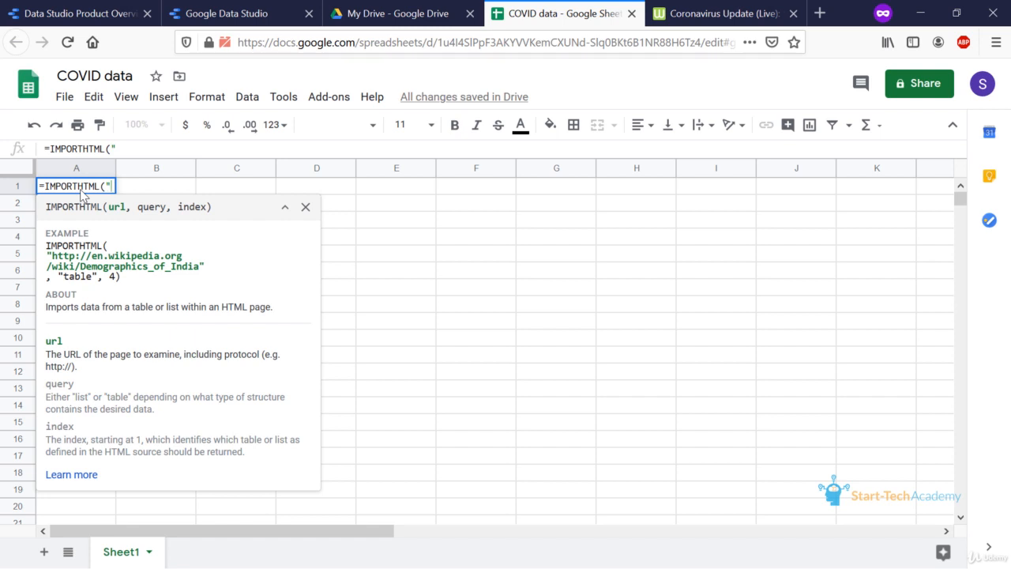
click(709, 11)
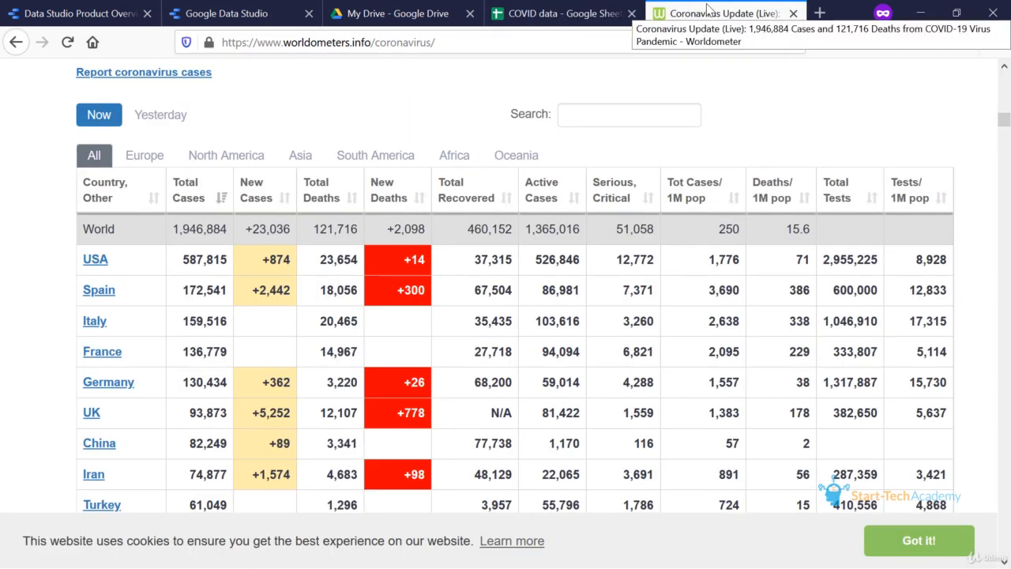
click(657, 42)
key(ctrl+c)
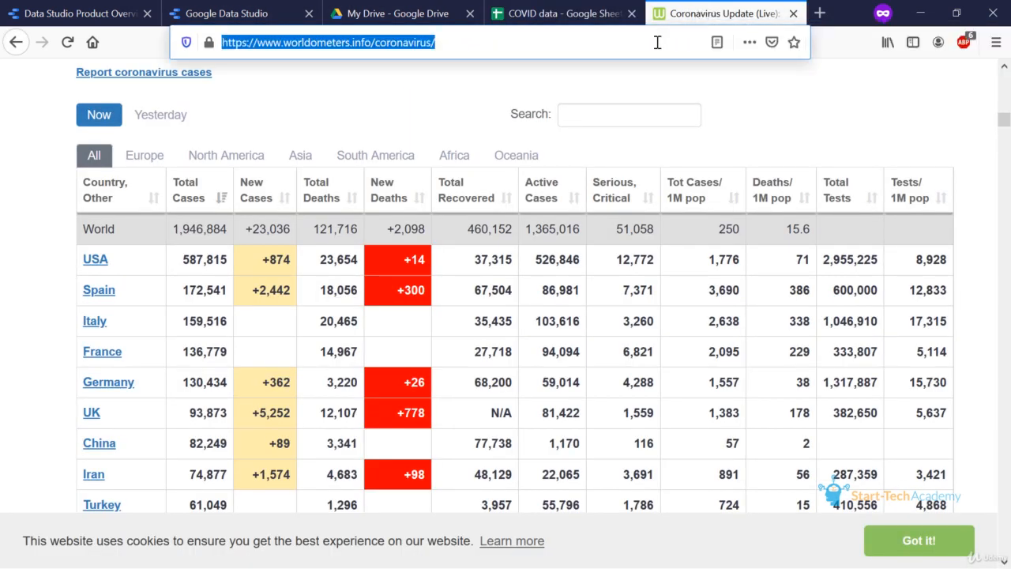
click(601, 11)
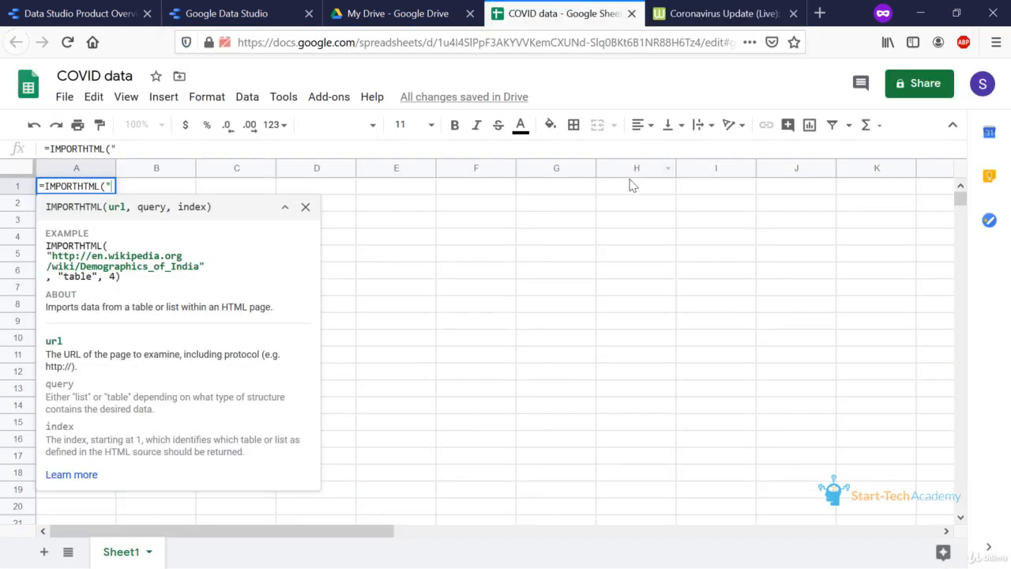
key(ctrl+v)
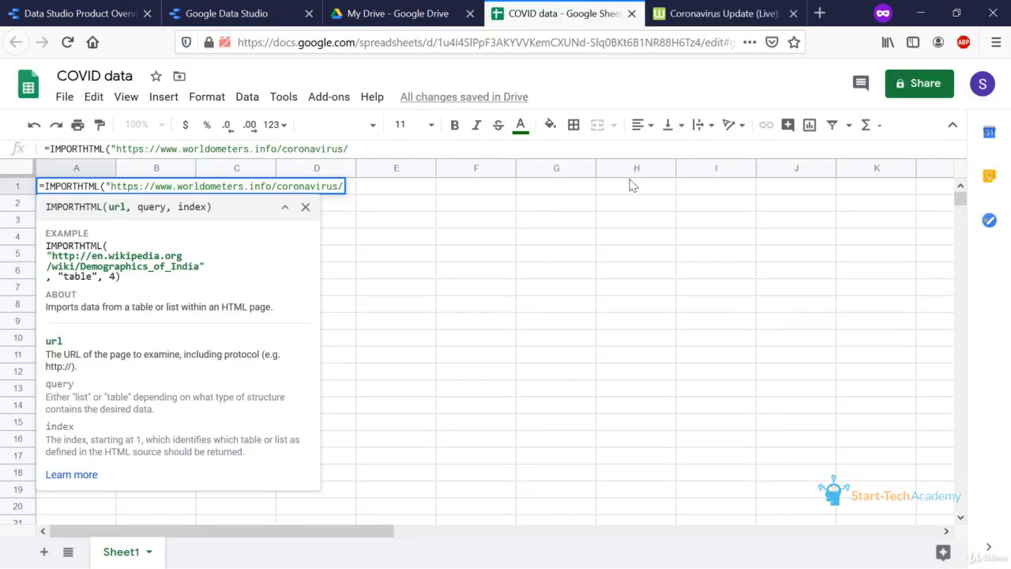
text(",)
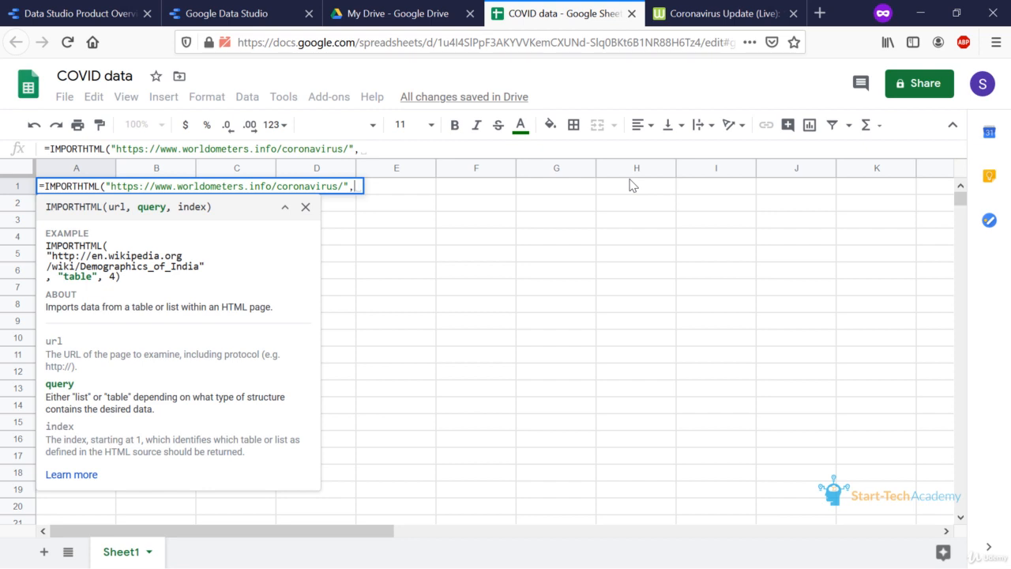
Add "table" as the query argument of the IMPORTHTML formula.
text(")
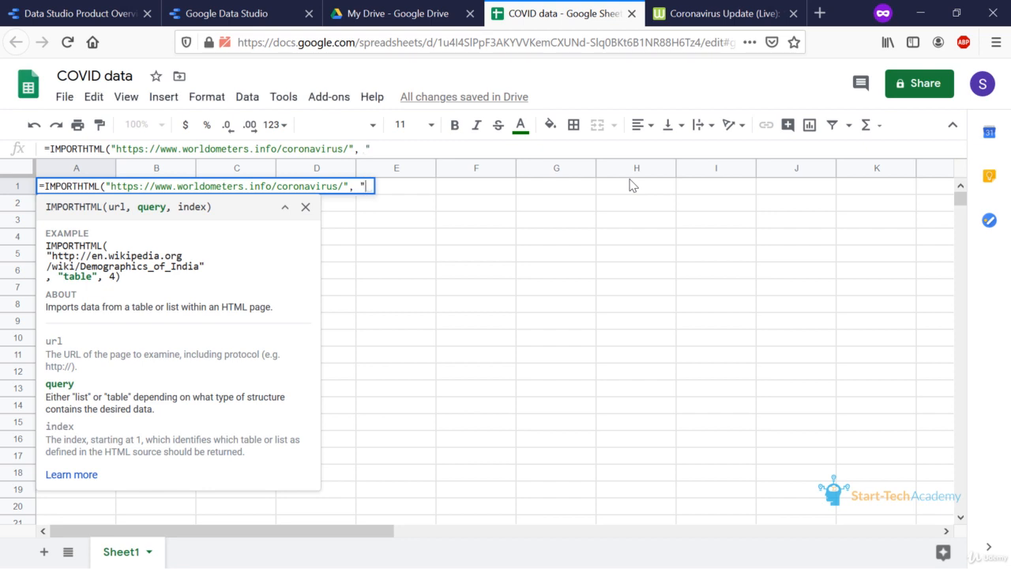
text(table")
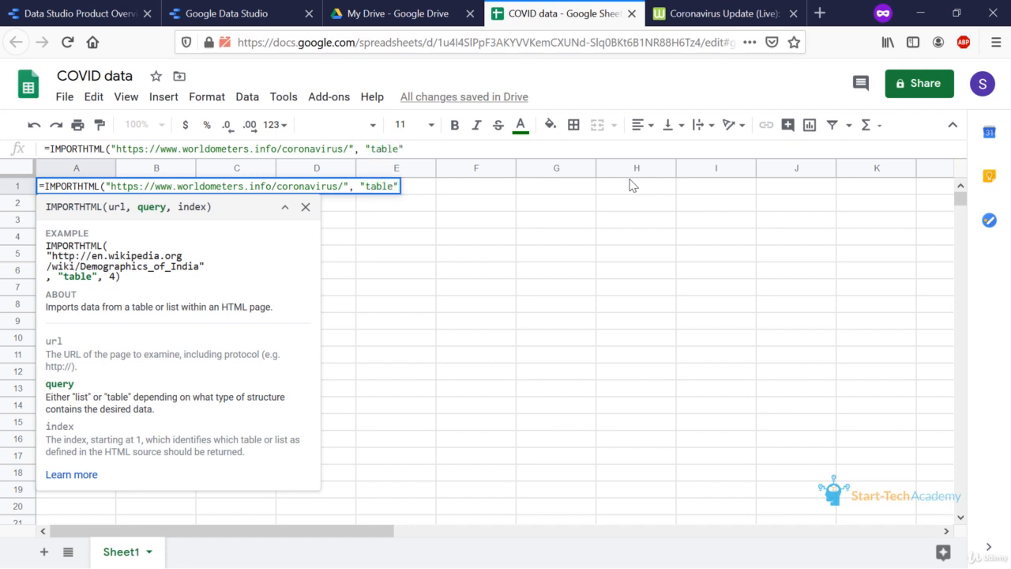
text(,)
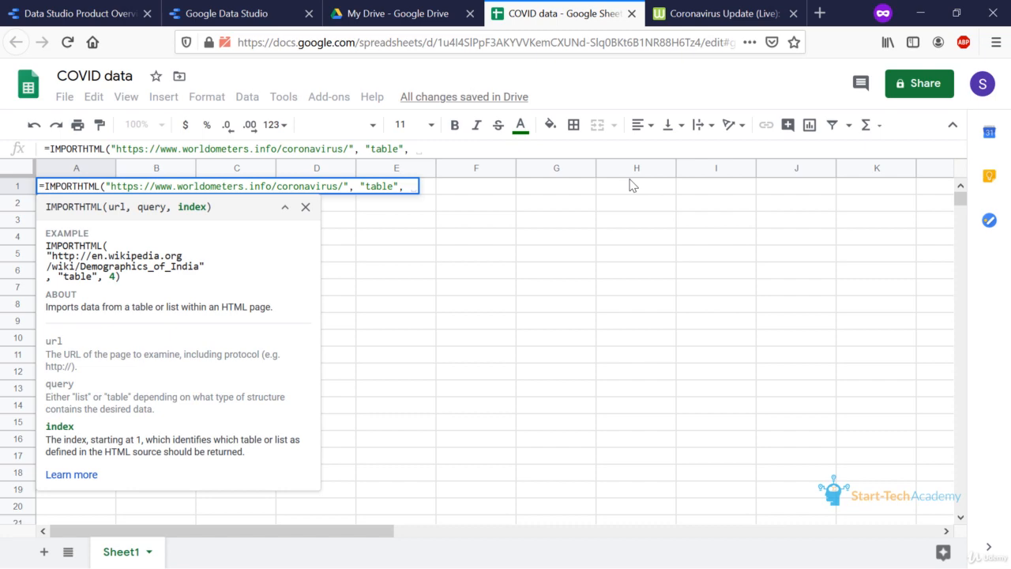
Examine the Worldometer page around the country table to judge which table on the page it is.
click(753, 11)
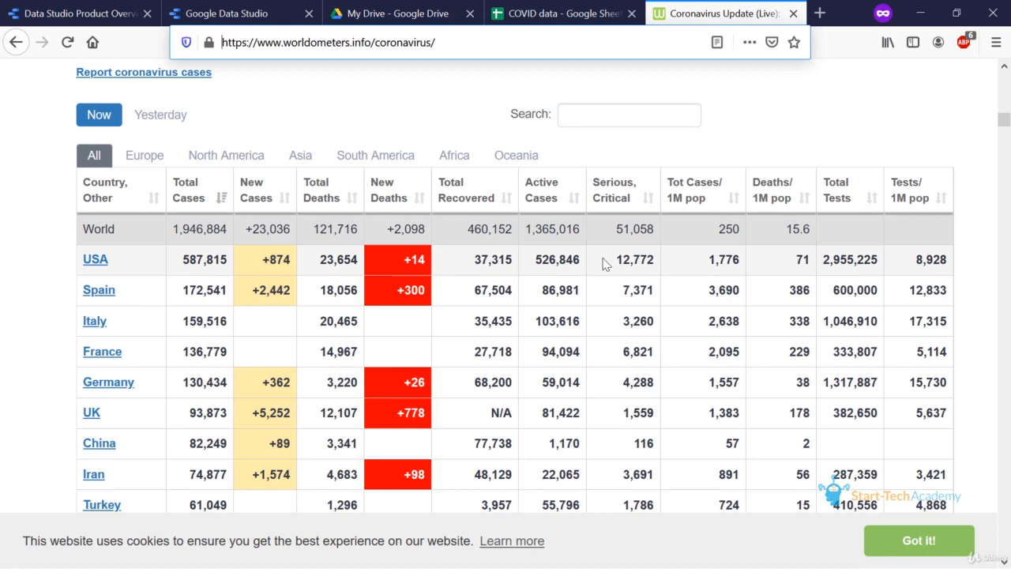
scroll(392, 238, up, 7)
scroll(392, 237, down, 6)
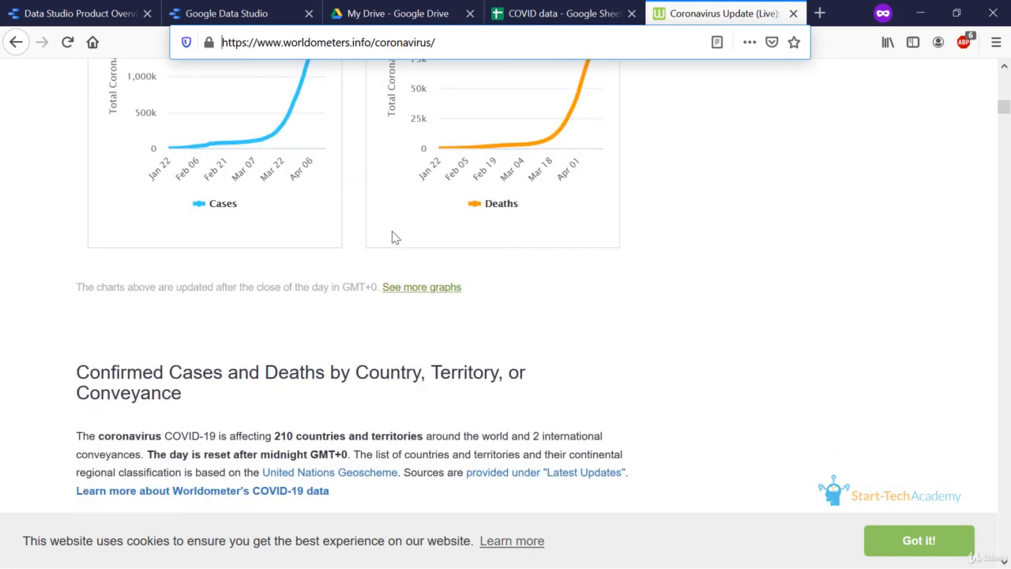
scroll(156, 279, down, 2)
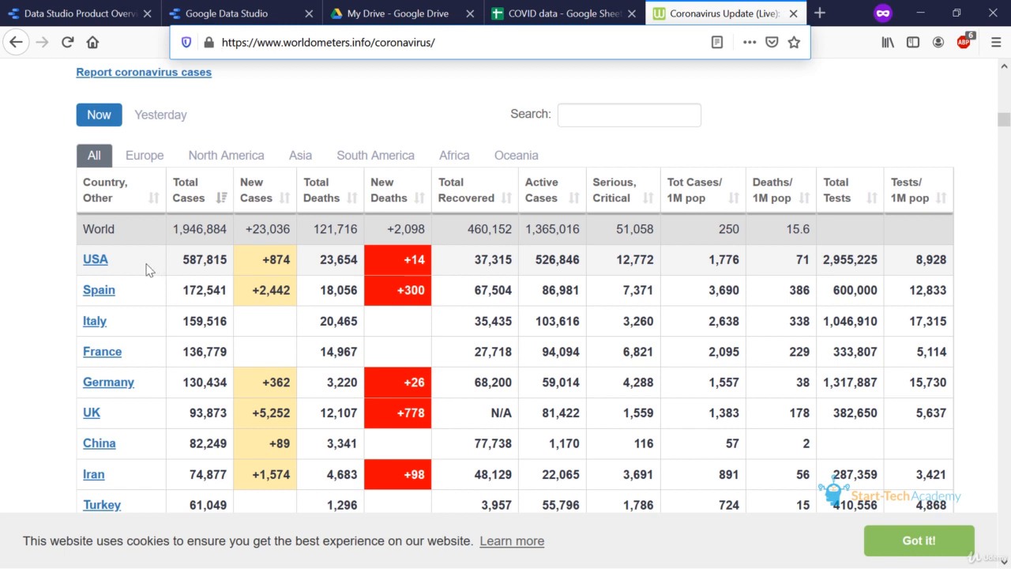
Open the Worldometer page's source code and look through it for the table definitions.
click(34, 258)
right_click(36, 255)
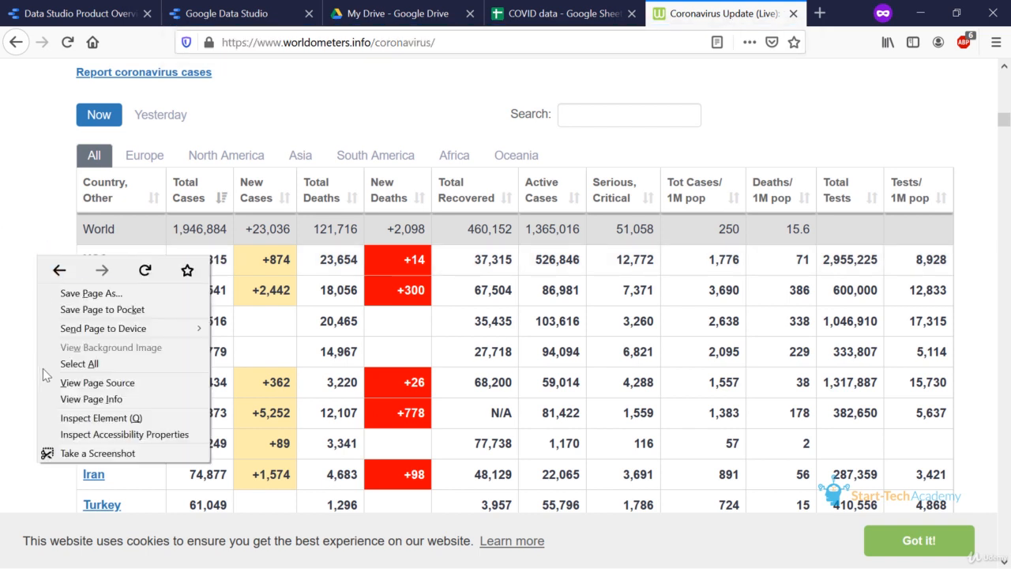
click(87, 383)
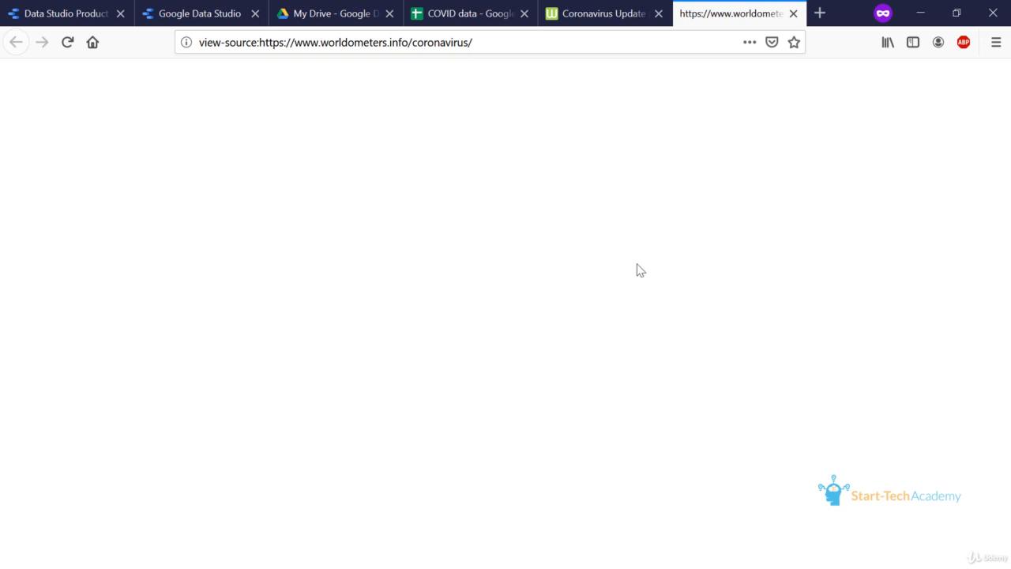
scroll(569, 245, down, 4)
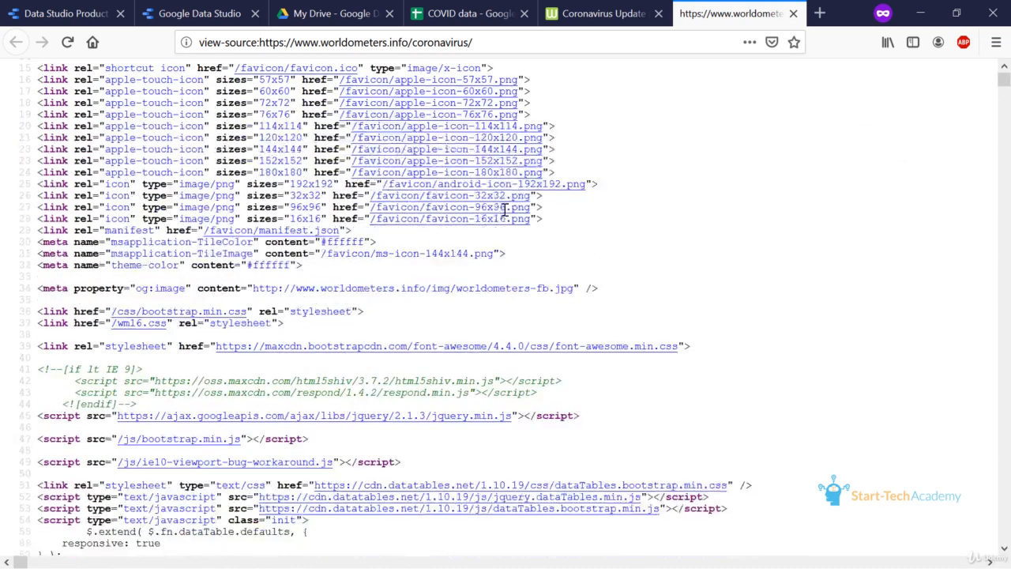
scroll(537, 229, up, 2)
scroll(504, 216, down, 8)
scroll(505, 215, down, 15)
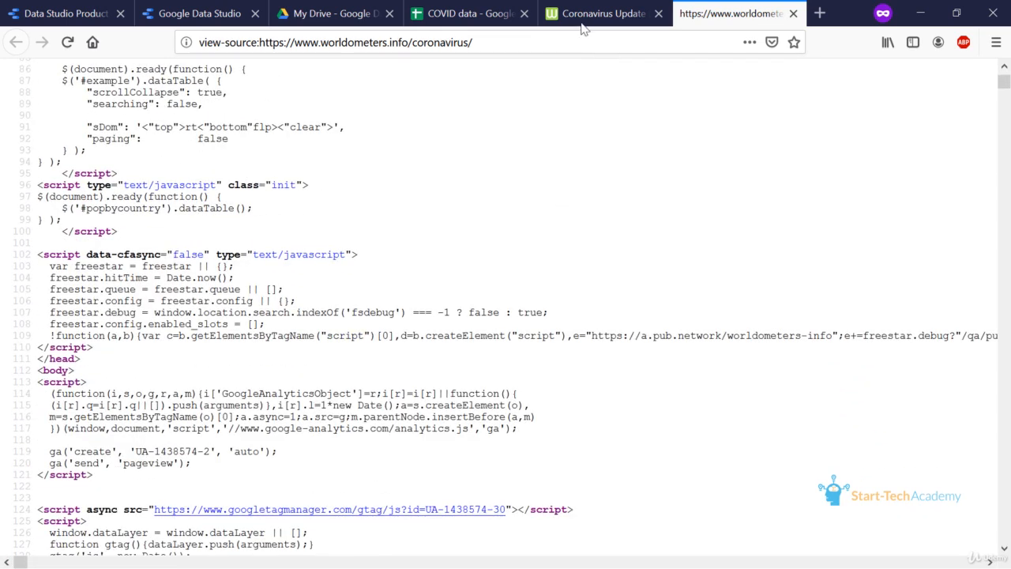
Complete the IMPORTHTML formula in A1 of the COVID data spreadsheet with index 1 and enter it.
click(471, 16)
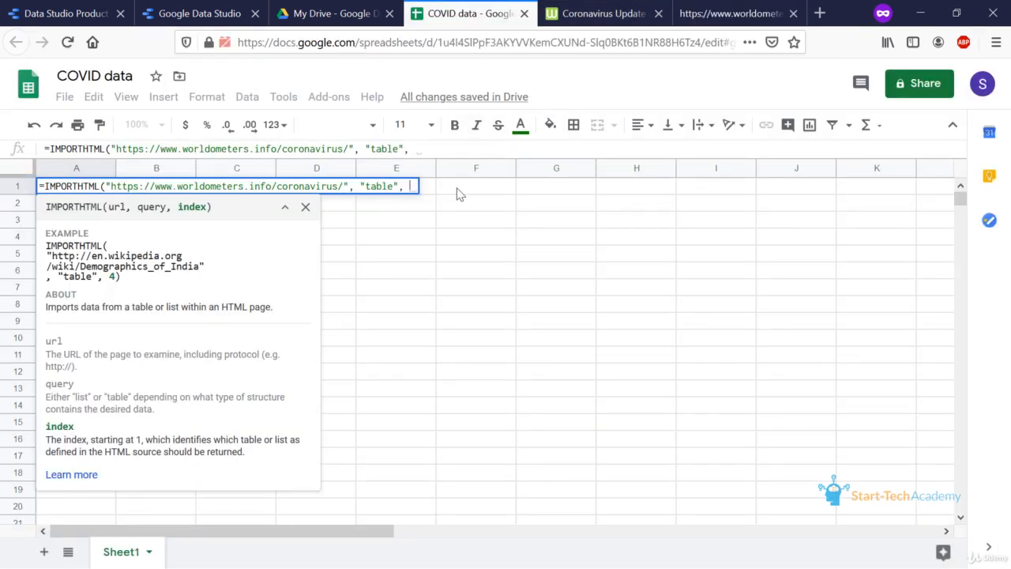
text(1)
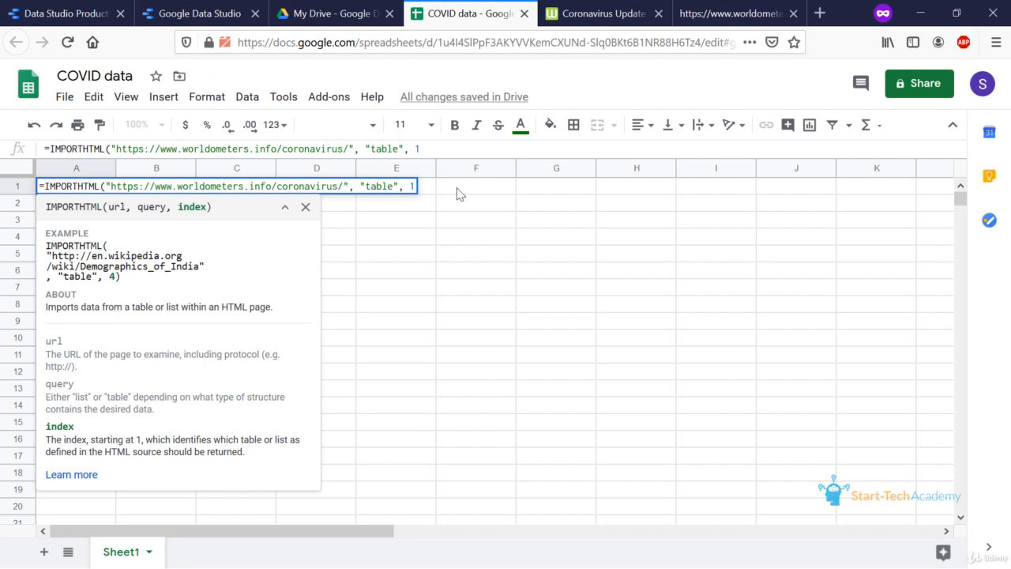
text())
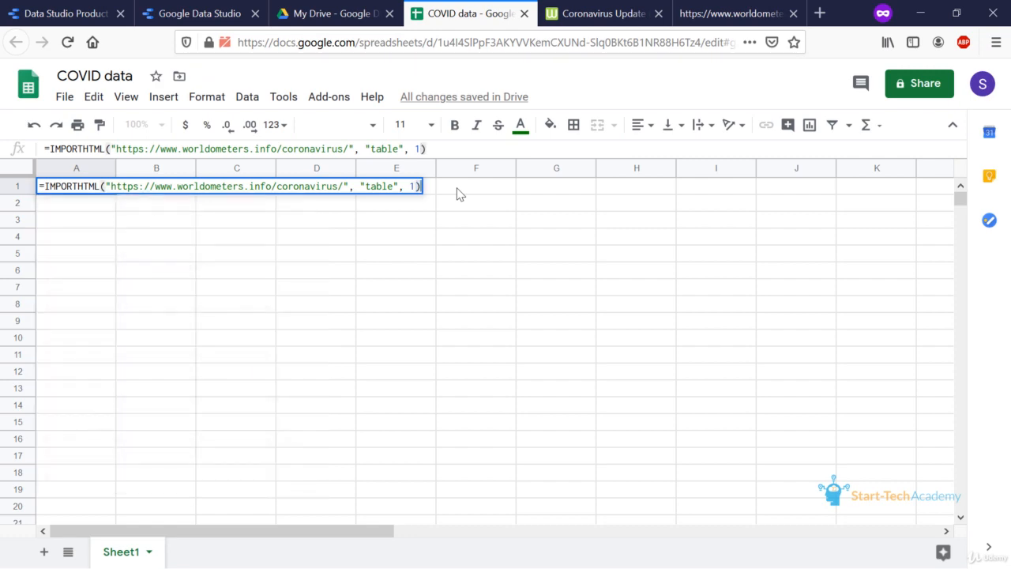
key(Return)
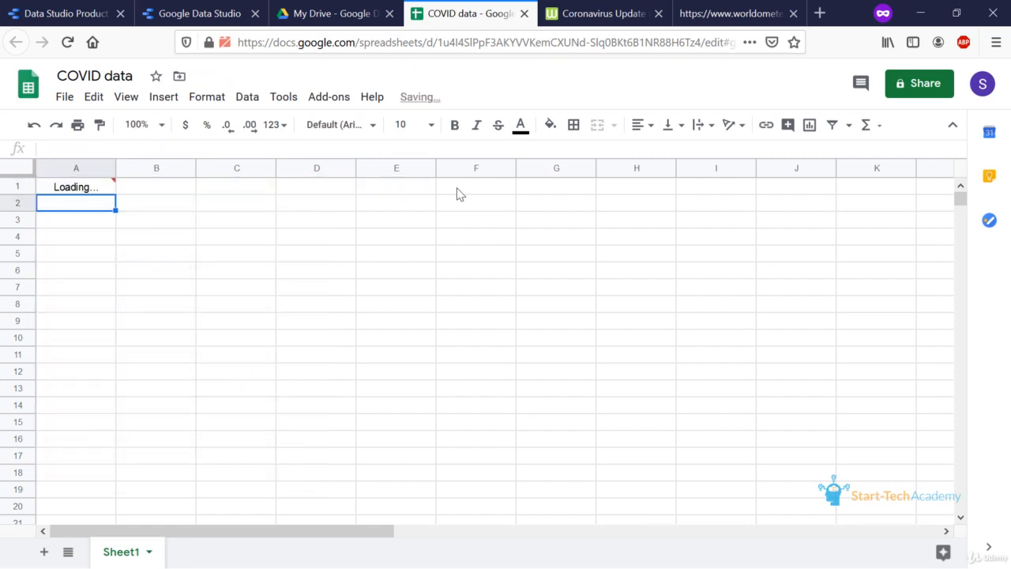